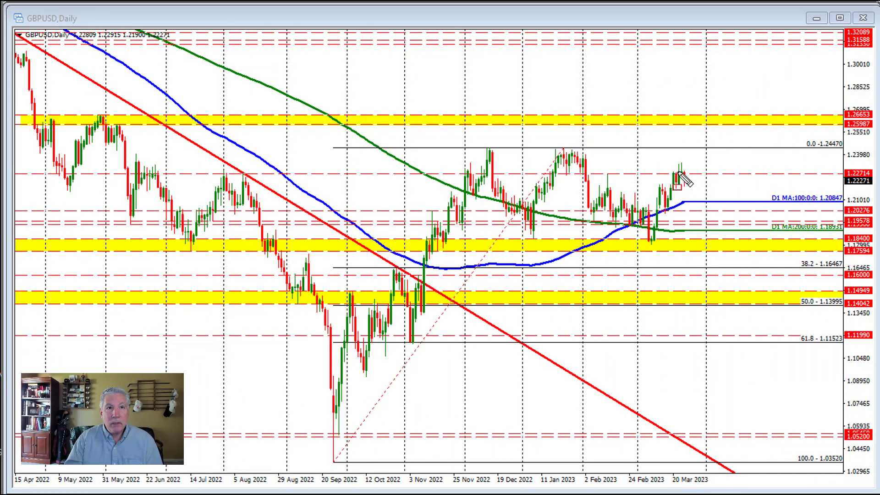
- Draw a red box around the November–March GBPUSD daily trading range
mouse_move(671, 160)
mouse_down()
mouse_move(672, 179)
mouse_move(689, 187)
mouse_move(689, 163)
mouse_move(671, 160)
mouse_up()
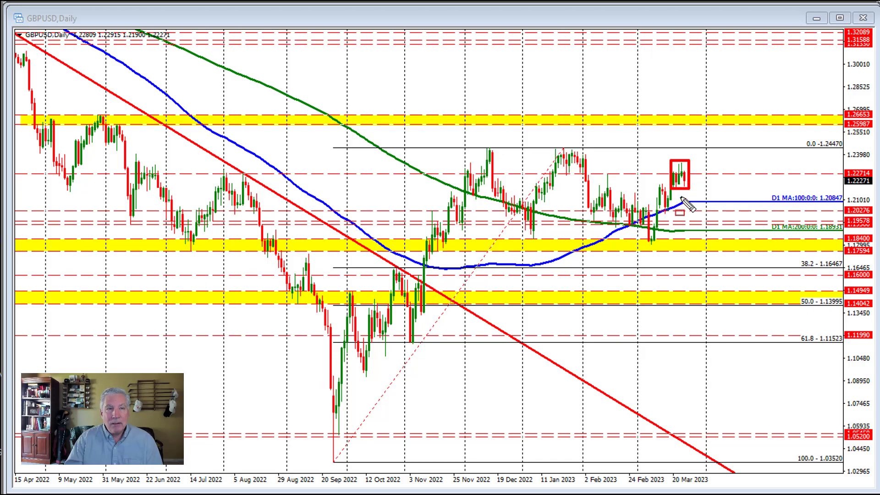
key(ctrl+z)
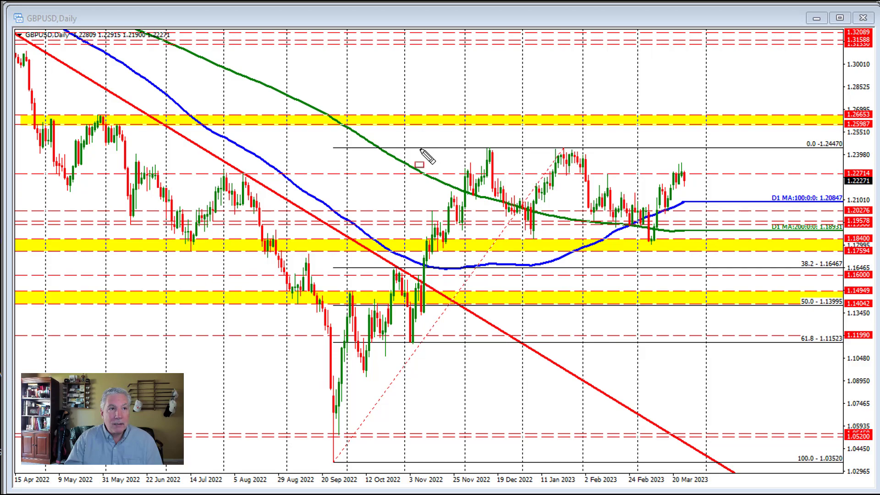
drag(419, 149, 707, 251)
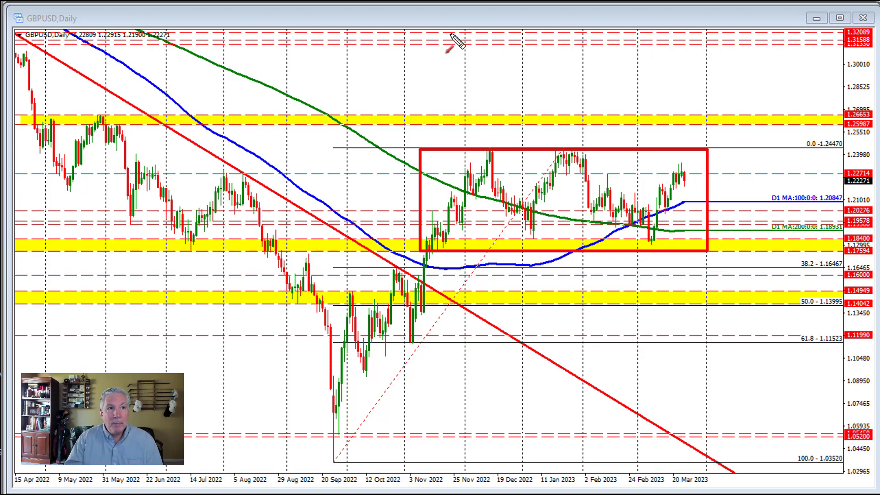
- Arrow the late-November and January highs, Nov/Dec/Feb lows, and the 100- and 200-day MAs
drag(503, 123, 490, 148)
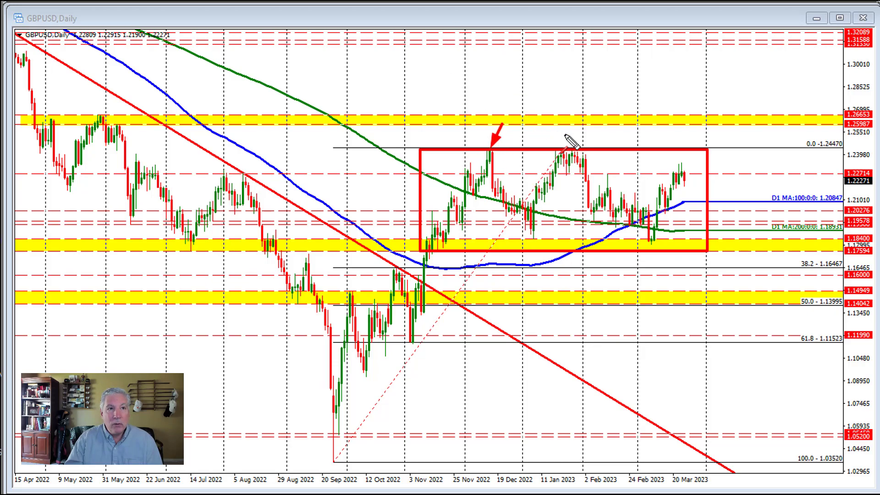
mouse_move(564, 134)
mouse_down()
mouse_move(554, 147)
mouse_move(573, 147)
mouse_up()
drag(586, 132, 579, 146)
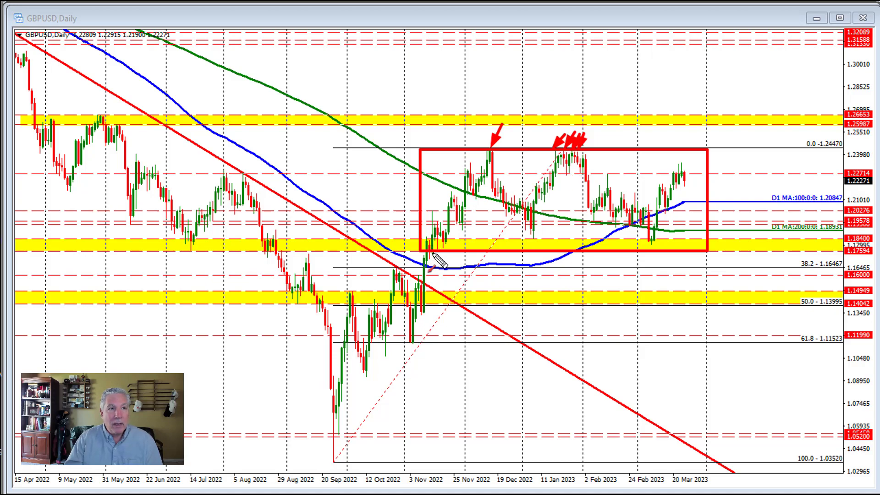
mouse_move(440, 258)
mouse_down()
mouse_move(431, 271)
mouse_move(442, 257)
mouse_up()
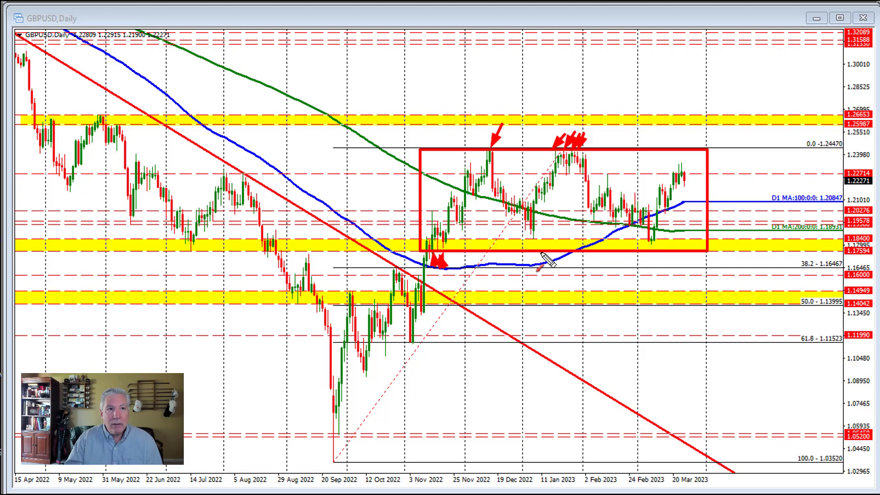
drag(537, 266, 537, 237)
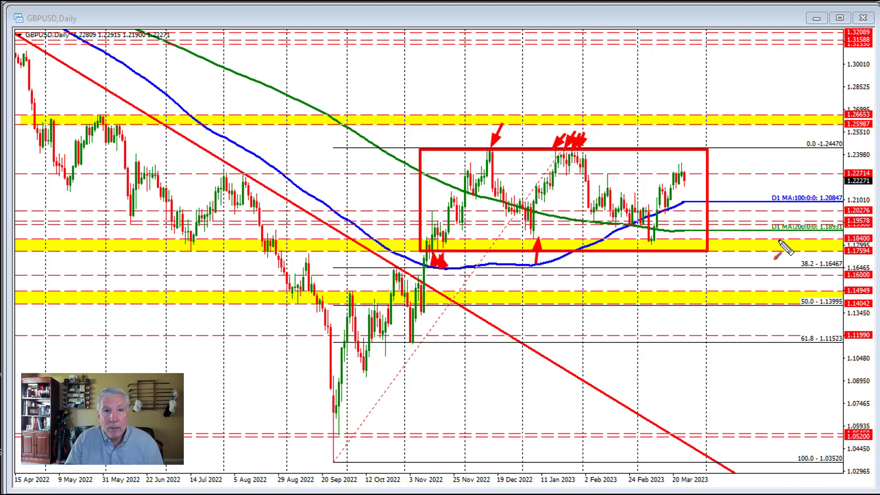
drag(650, 269, 653, 251)
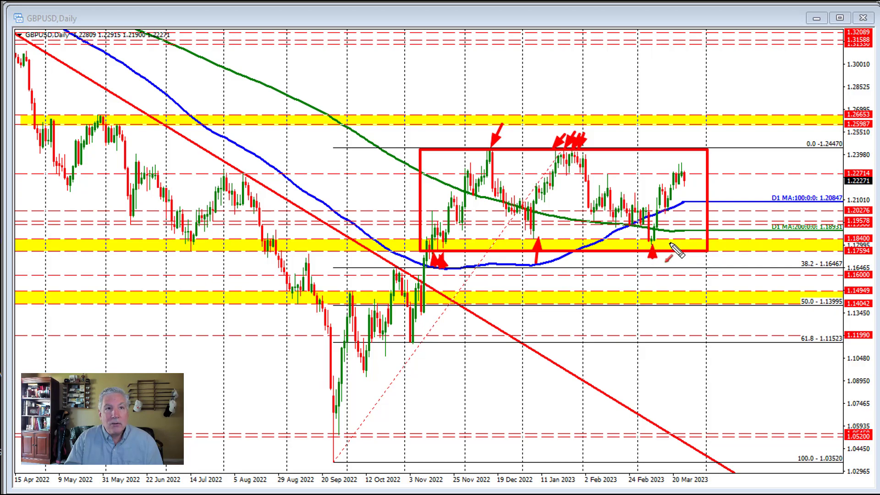
mouse_move(726, 185)
mouse_down()
mouse_move(686, 202)
mouse_move(709, 212)
mouse_move(686, 229)
mouse_up()
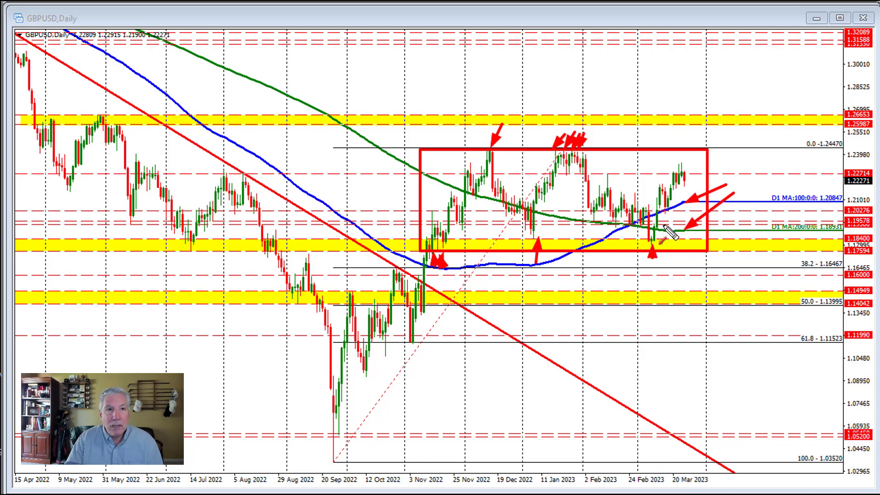
mouse_move(664, 227)
mouse_down()
mouse_move(664, 215)
mouse_move(672, 233)
mouse_move(670, 212)
mouse_move(684, 204)
mouse_up()
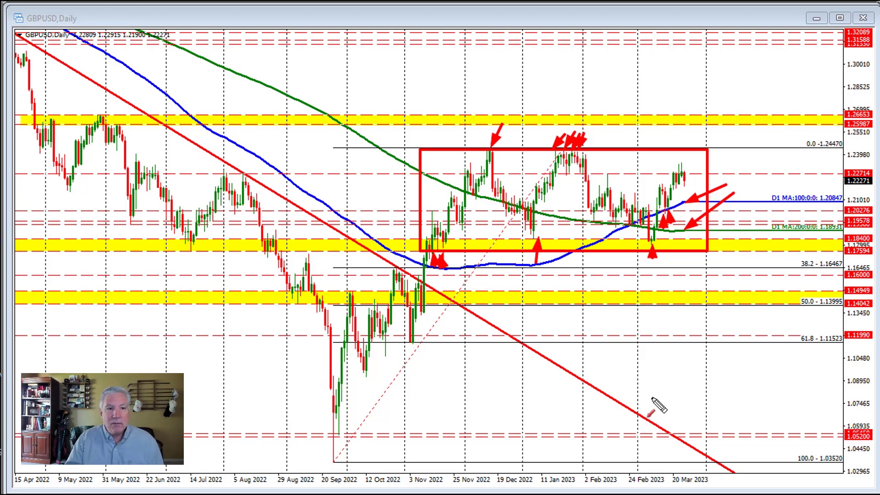
- On a cleared chart, arrow the 8–23 Mar rally, the 200-hour MA and the 15 Mar dip
key(Escape)
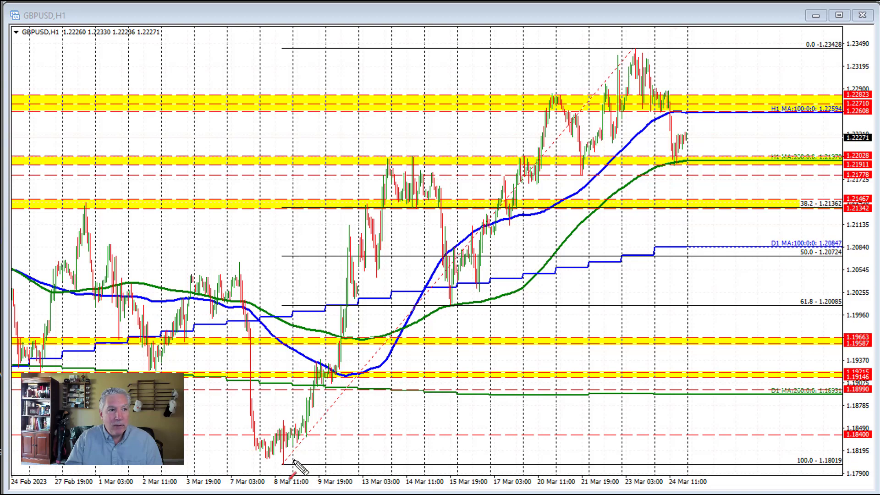
mouse_move(284, 463)
mouse_down()
mouse_move(595, 118)
mouse_move(630, 51)
mouse_up()
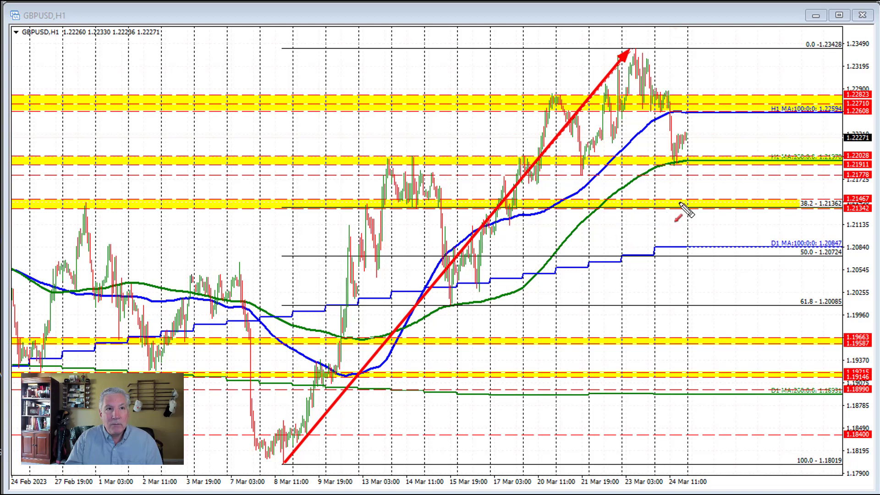
drag(724, 169, 678, 164)
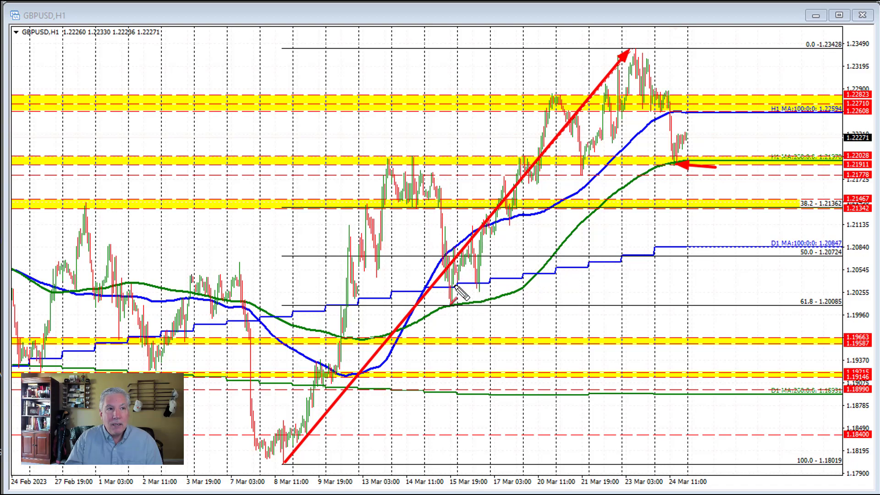
drag(511, 324, 446, 315)
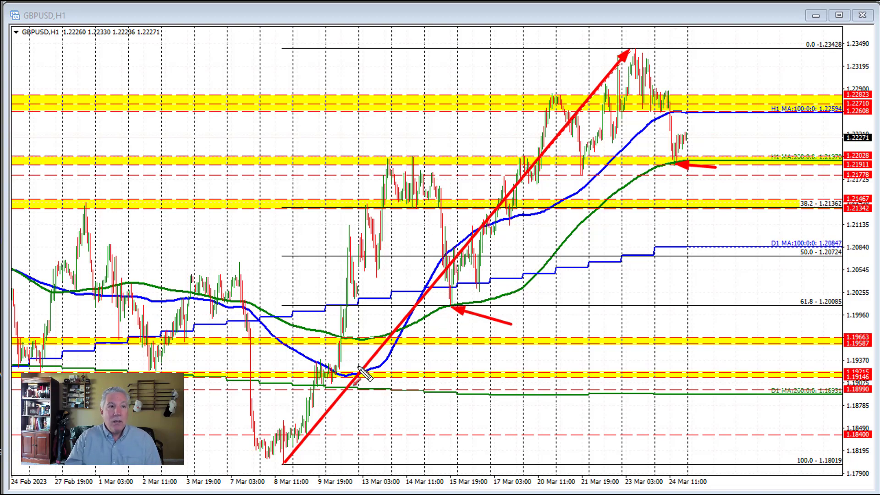
- Arrow the drops from the 14 Mar and 23 Mar highs, then clear the hourly drawings
drag(432, 174, 452, 293)
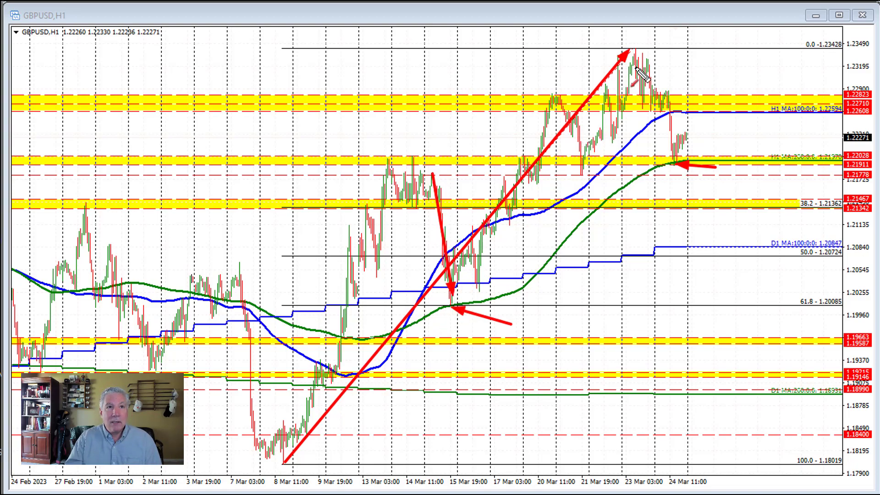
drag(633, 64, 674, 161)
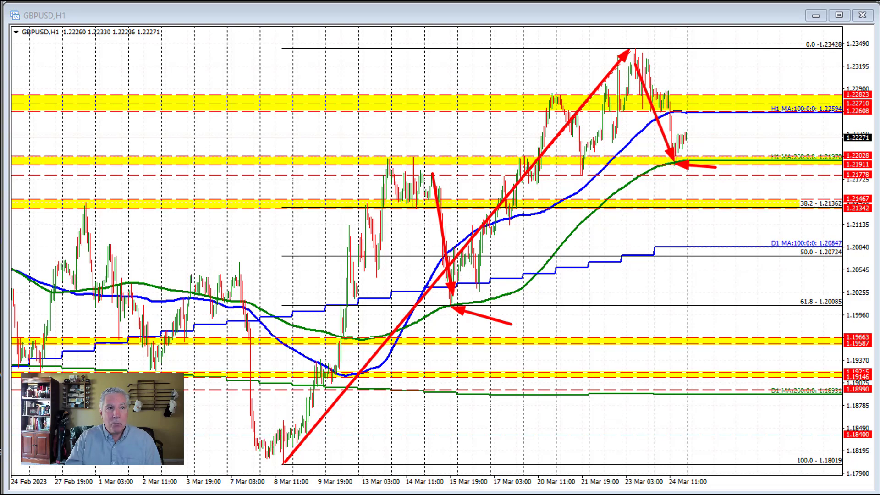
key(Escape)
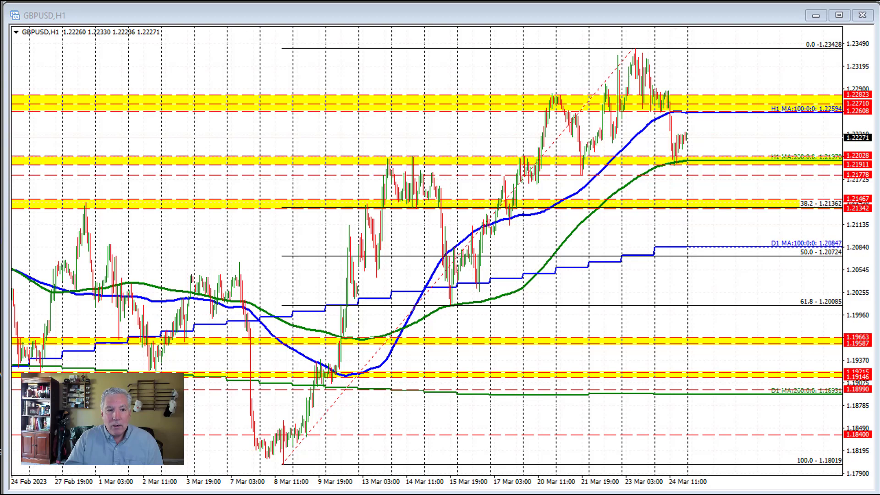
- Handwrite a red N beside the latest GBPUSD hourly candles
mouse_move(691, 147)
mouse_down()
mouse_move(701, 144)
mouse_move(696, 128)
mouse_move(708, 139)
mouse_move(710, 124)
mouse_up()
- Arrow the 100-hour moving average and the 200-hour MA support
drag(700, 83, 684, 113)
drag(682, 105, 690, 109)
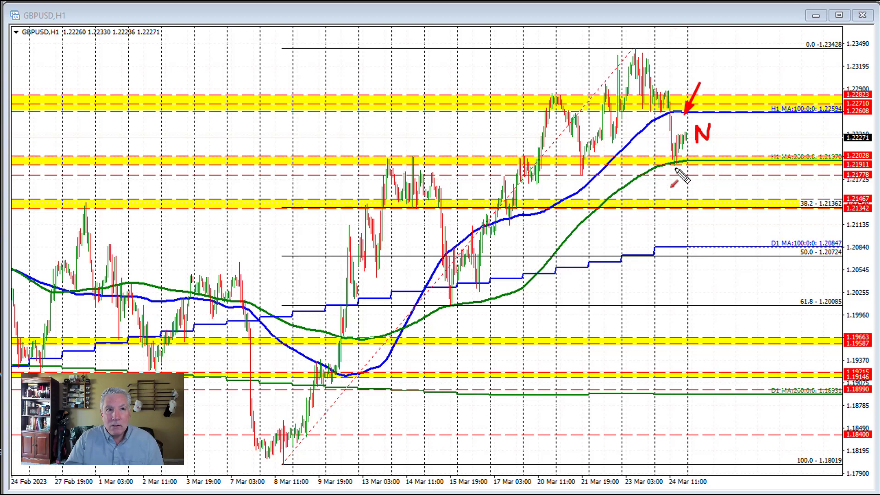
mouse_move(681, 194)
mouse_down()
mouse_move(676, 161)
mouse_move(687, 163)
mouse_up()
- Mark the 13, 14, 17 and 20 Mar highs, the 21 Mar low, and the upside path
mouse_move(383, 141)
mouse_down()
mouse_move(386, 152)
mouse_move(417, 153)
mouse_up()
drag(510, 145, 513, 157)
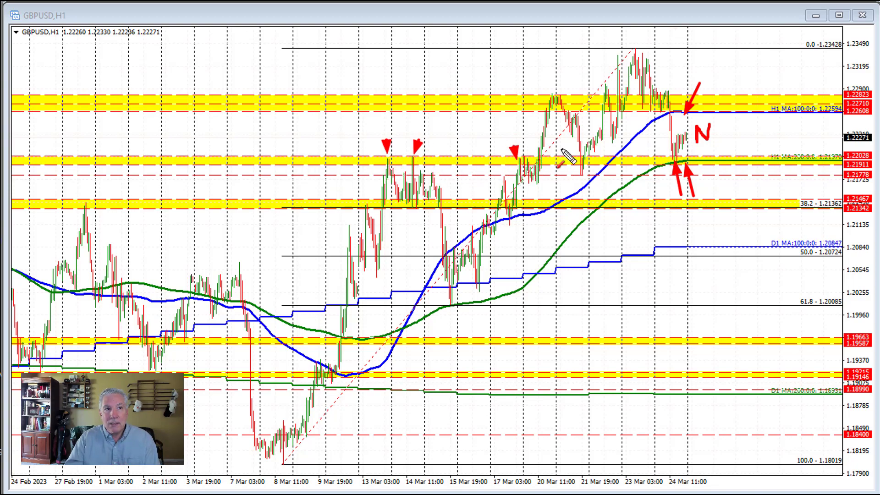
mouse_move(588, 179)
mouse_down()
mouse_move(592, 161)
mouse_move(590, 170)
mouse_move(625, 177)
mouse_up()
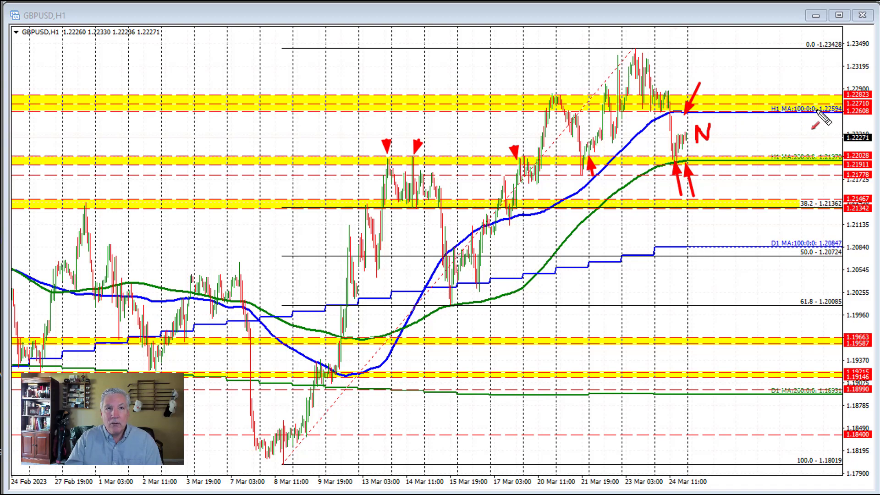
drag(550, 72, 558, 96)
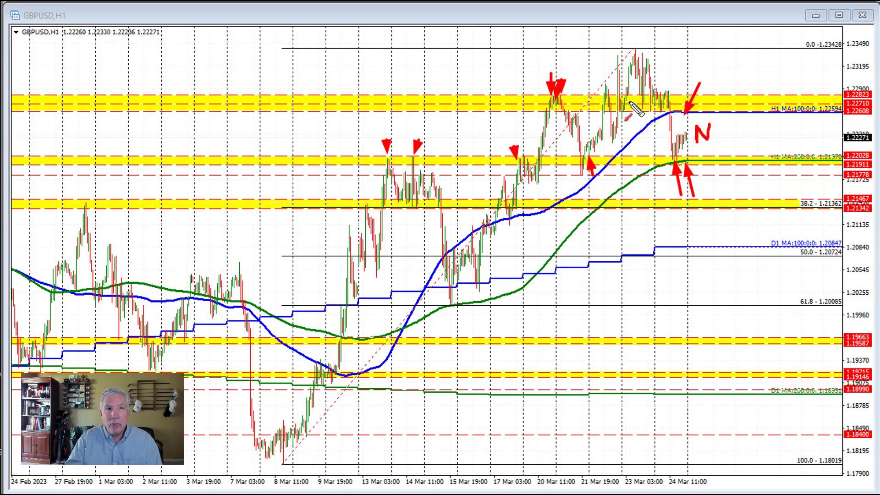
drag(712, 111, 744, 54)
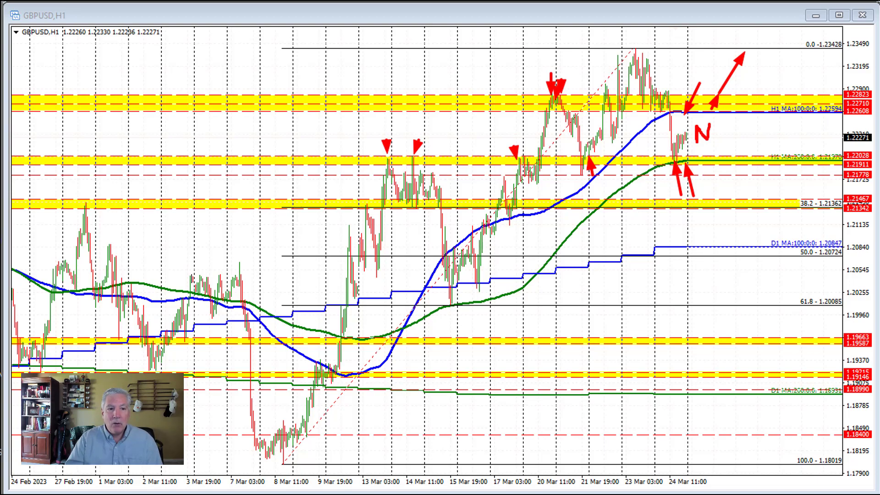
- Draw a red arrow down through the 38.2 band and circle the daily 100 MA and 50.0 levels
key(Escape)
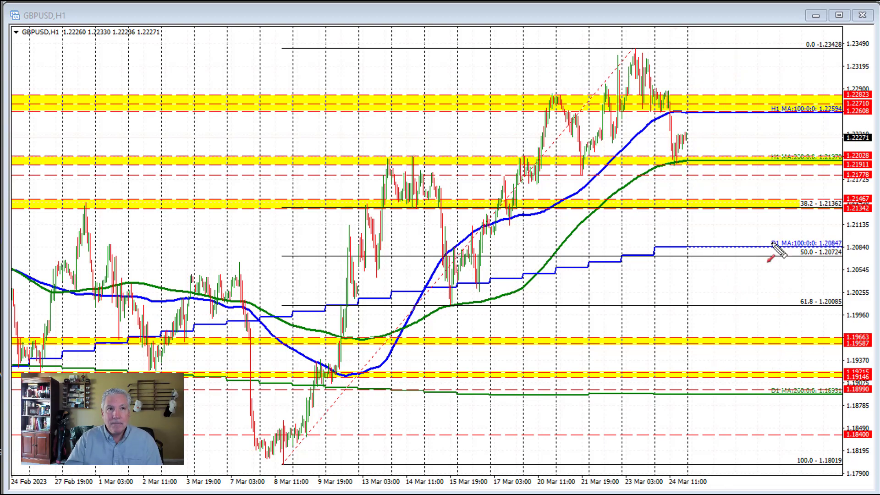
drag(678, 164, 696, 207)
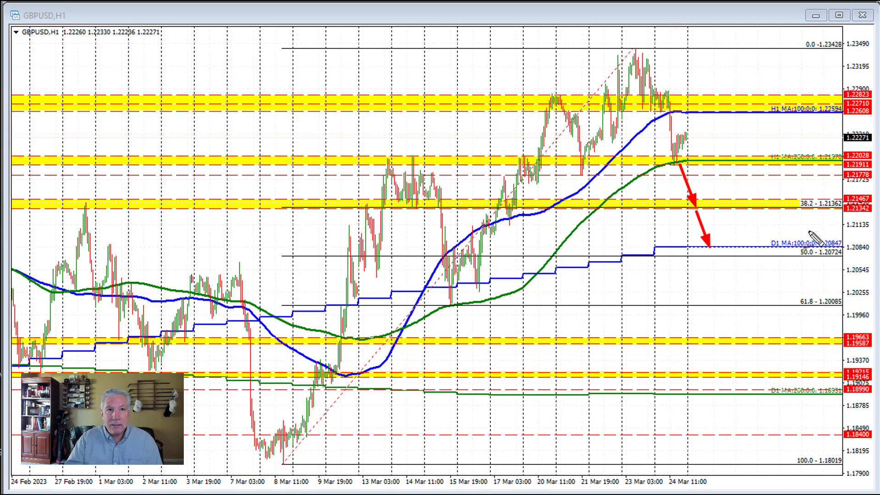
mouse_move(809, 233)
mouse_down()
mouse_move(779, 260)
mouse_move(852, 240)
mouse_move(799, 233)
mouse_up()
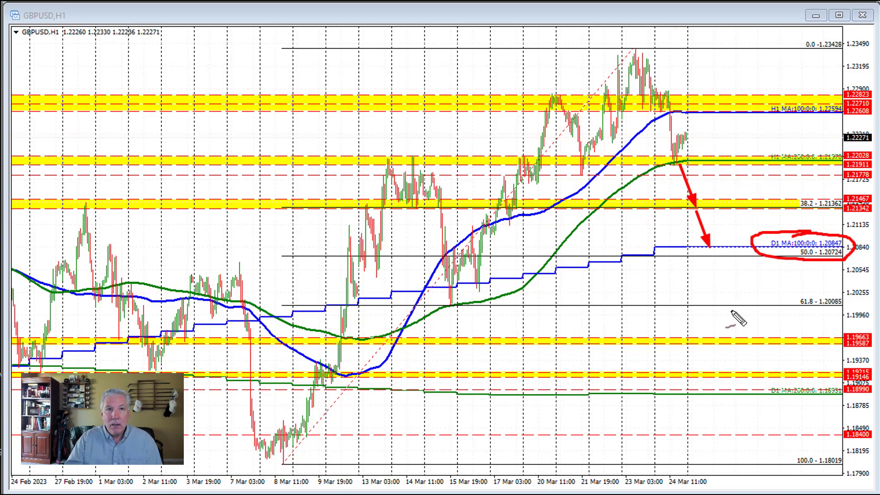